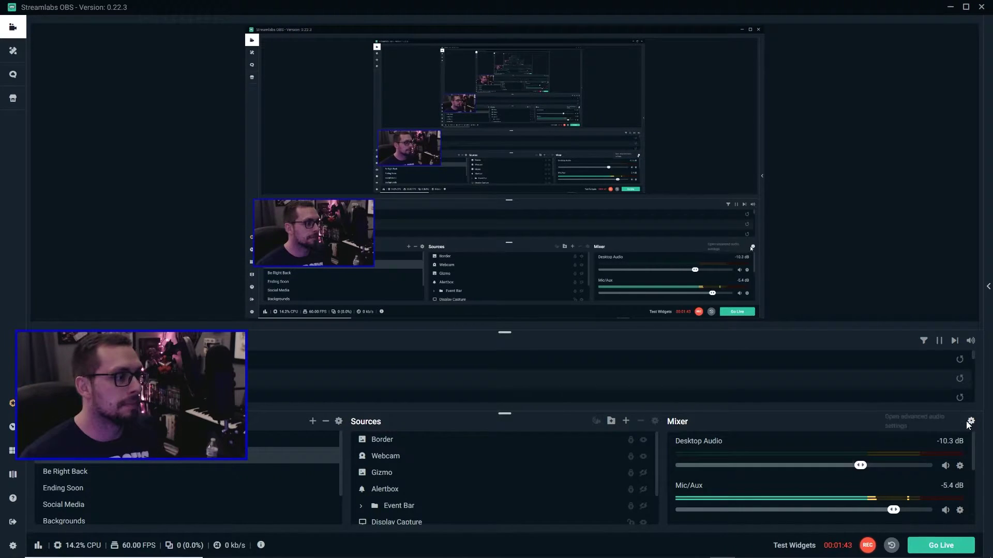
- Change the Mic/Aux Sync Offset in Advanced Audio Settings from 715 ms to 0
click(970, 423)
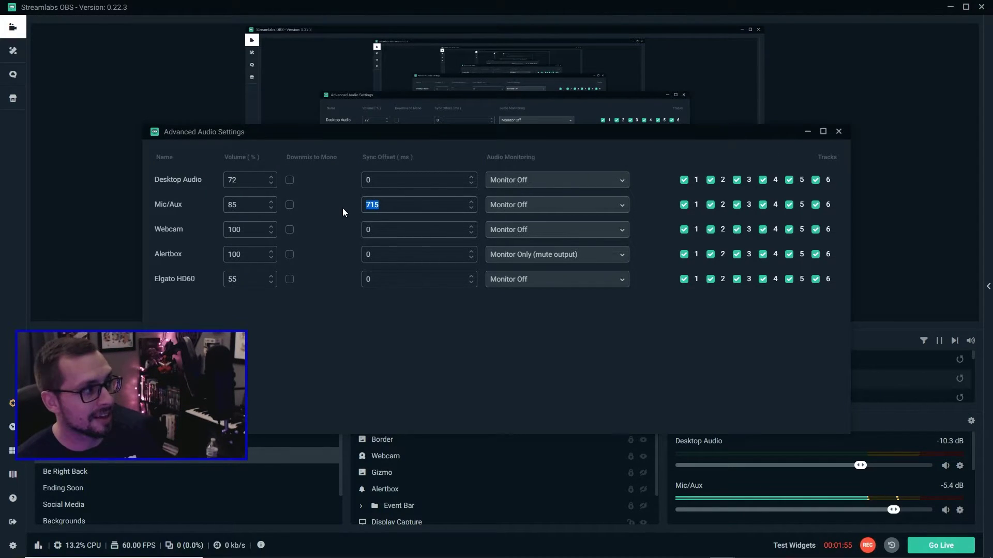
text(0)
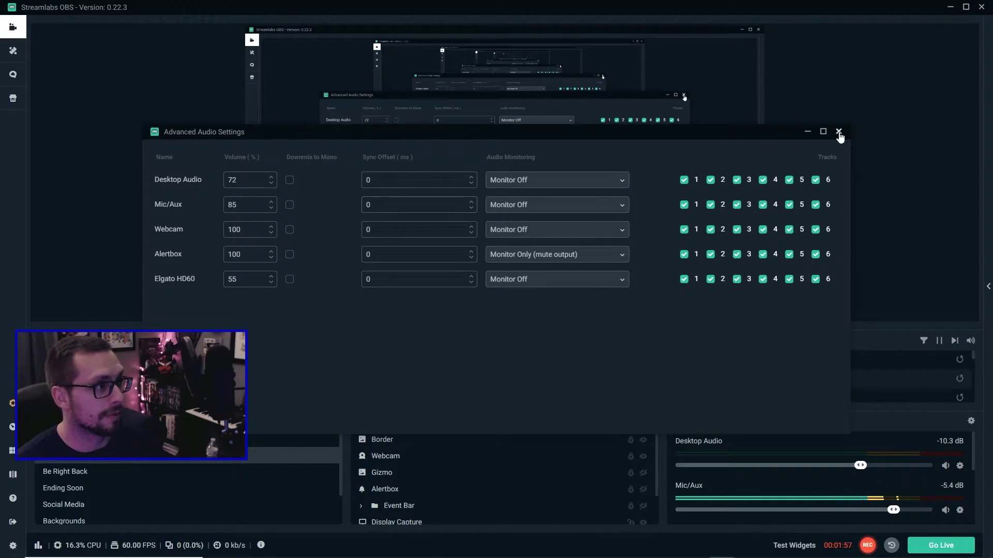
click(839, 133)
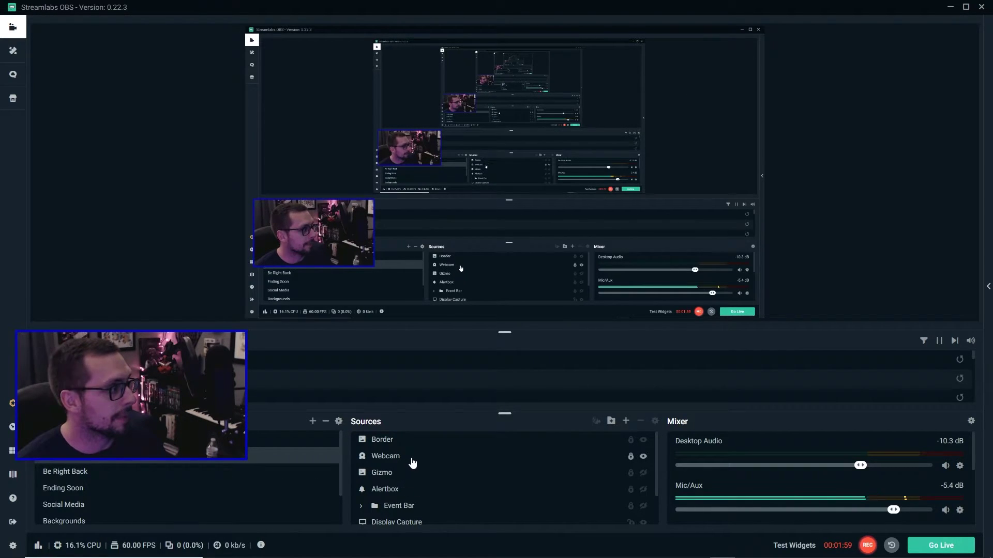
- Delete the Webcam's Video Delay (Async) filter so only Apply LUT remains
click(412, 462)
right_click(411, 461)
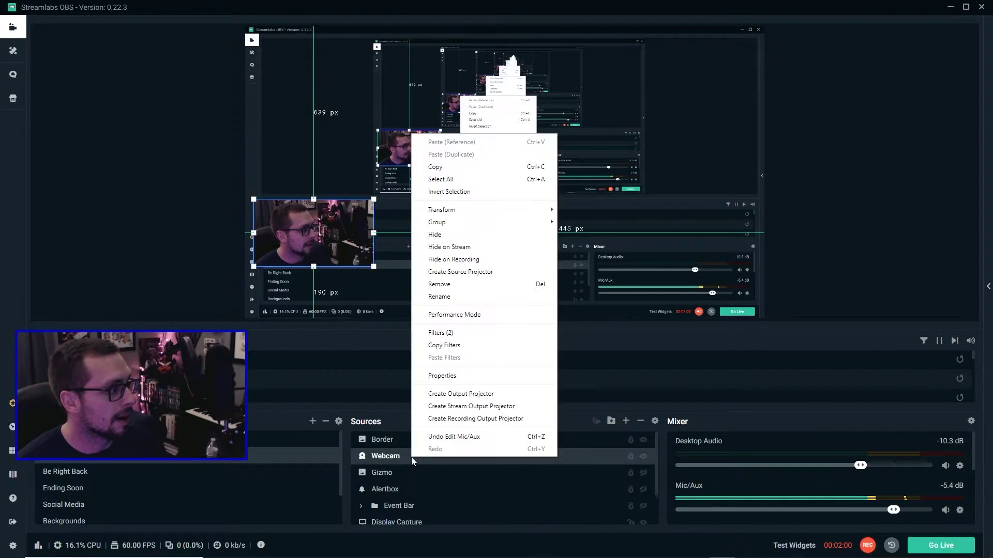
click(465, 333)
click(354, 277)
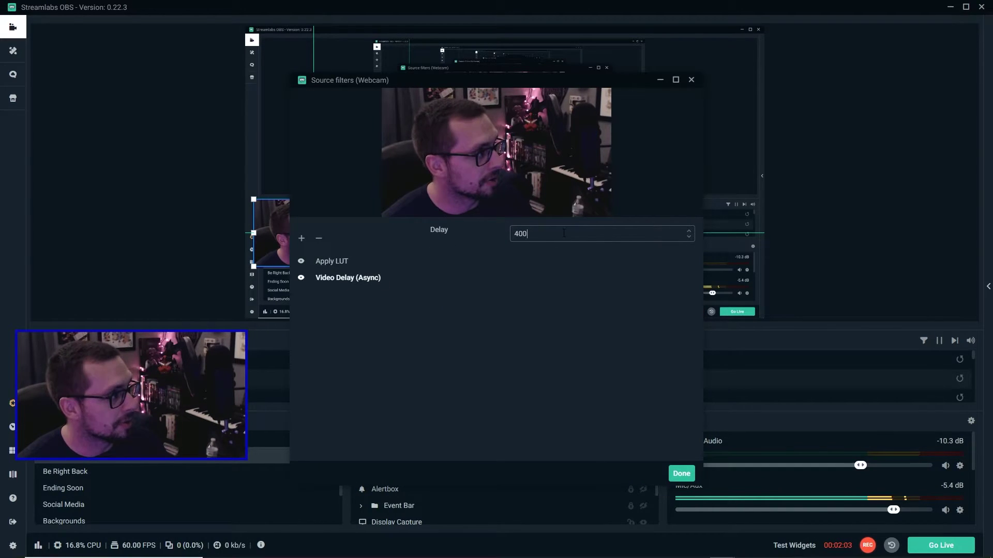
click(321, 238)
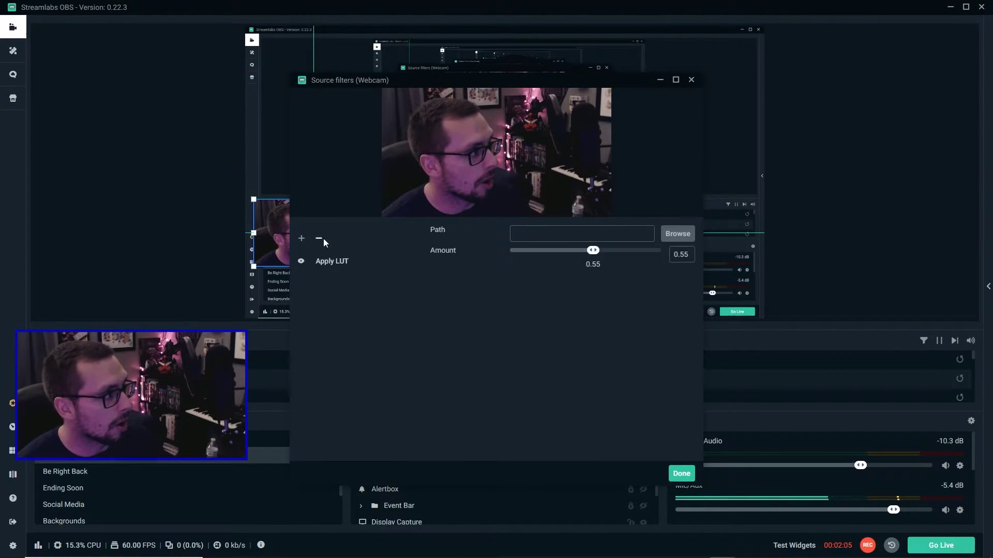
click(681, 473)
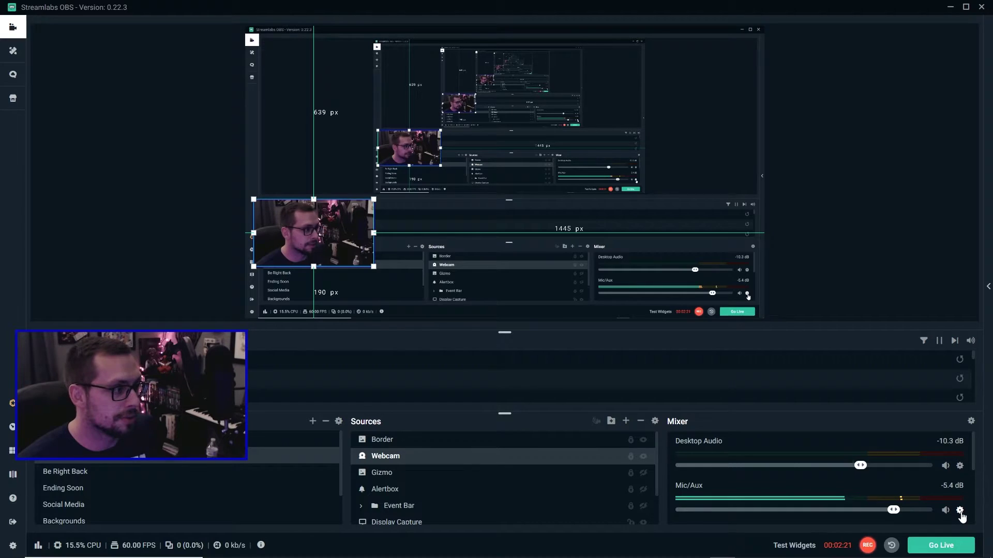
- Check the Mic/Aux properties, then enter 715 ms as its Sync Offset
click(960, 512)
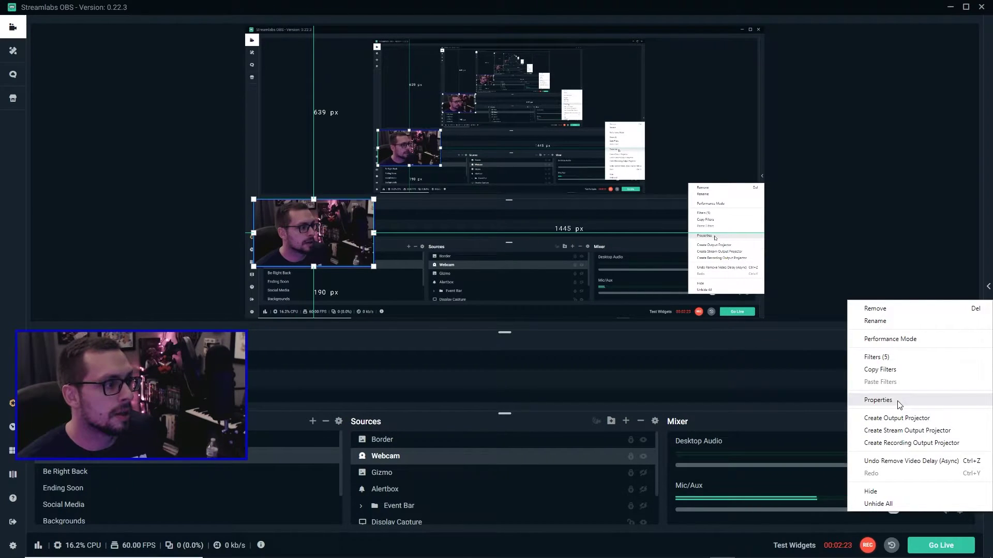
click(878, 400)
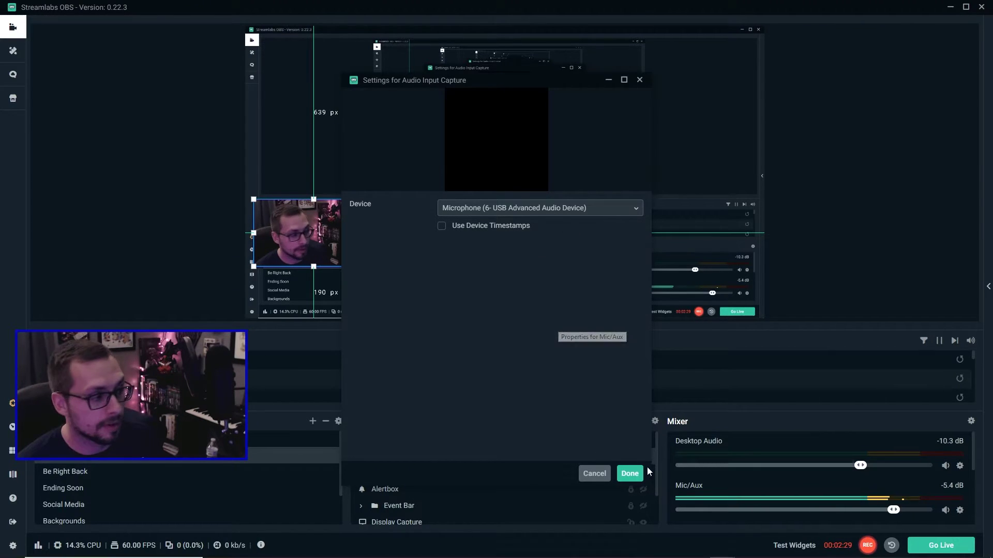
click(629, 473)
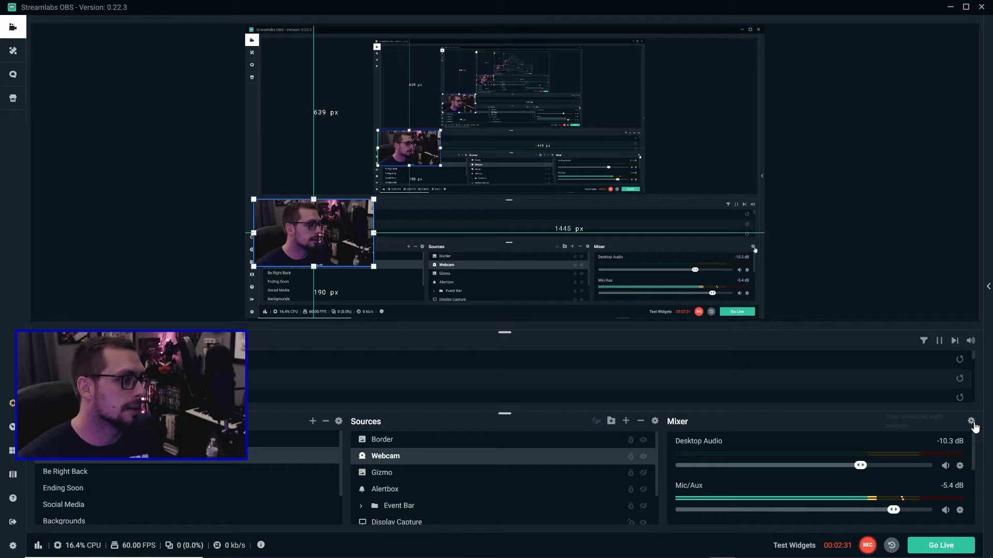
click(971, 421)
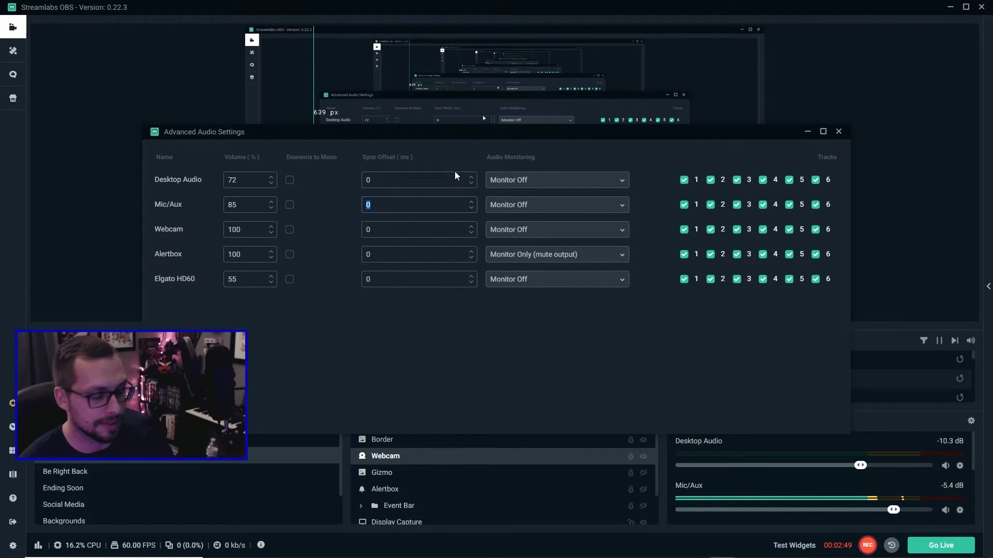
text(715)
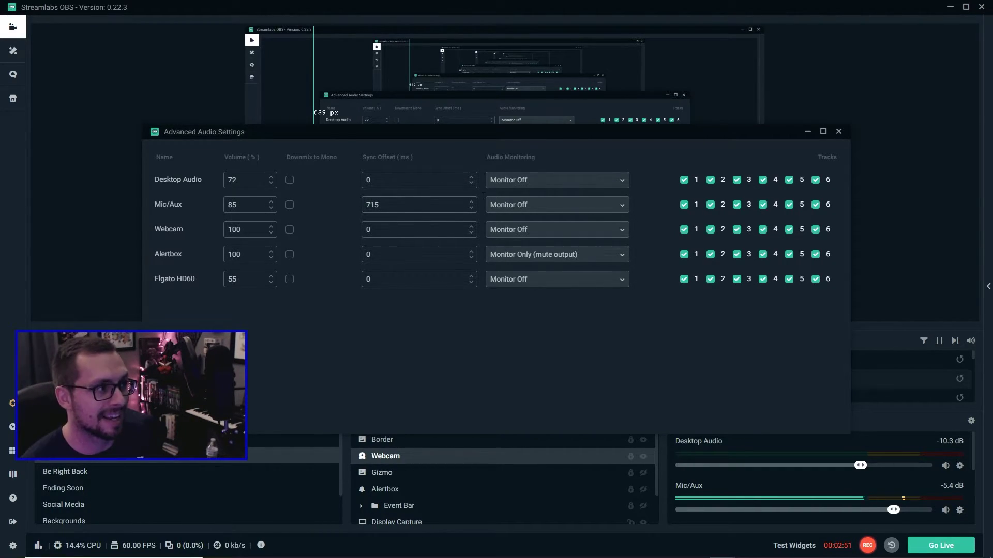
click(838, 131)
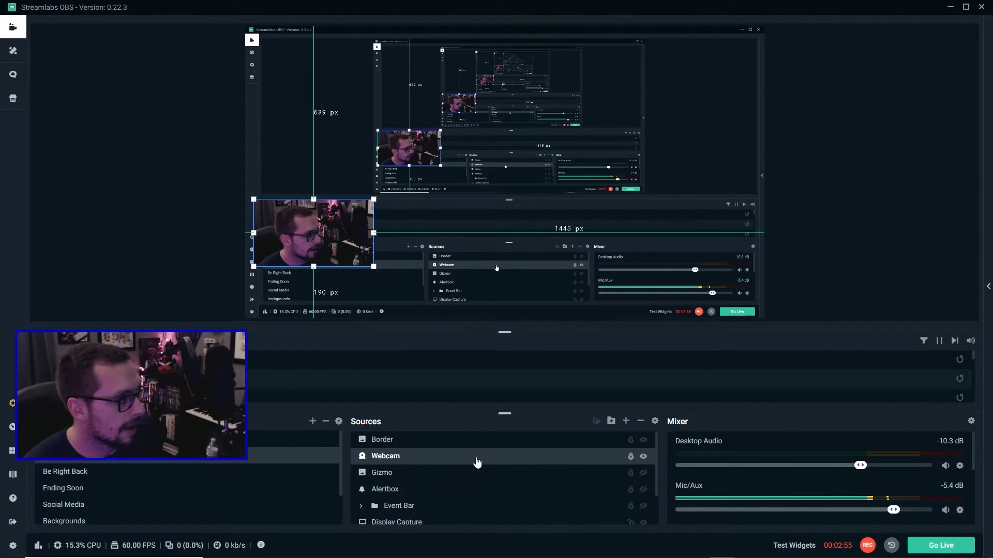
- Add a Video Delay (Async) filter to the Webcam with Delay set to 400 ms
right_click(475, 460)
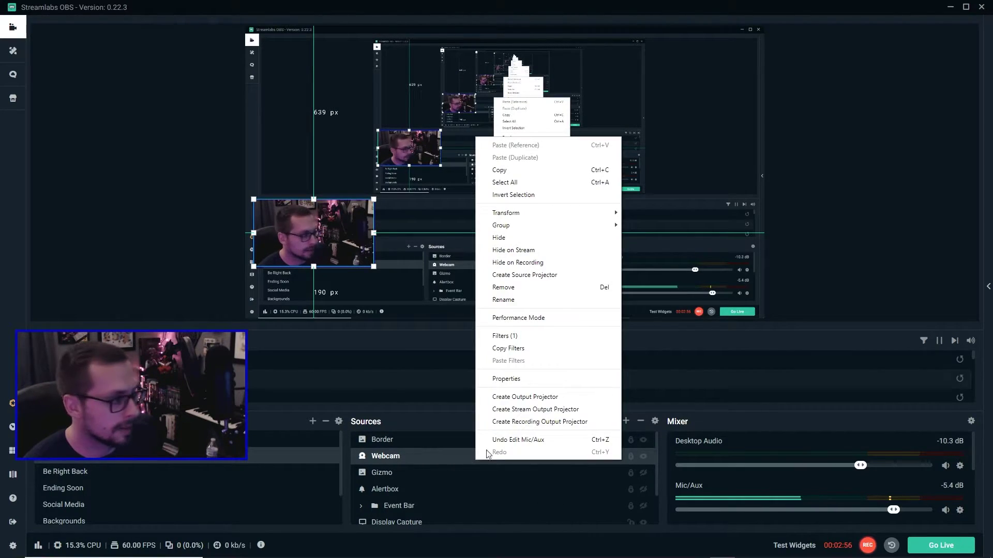
click(512, 340)
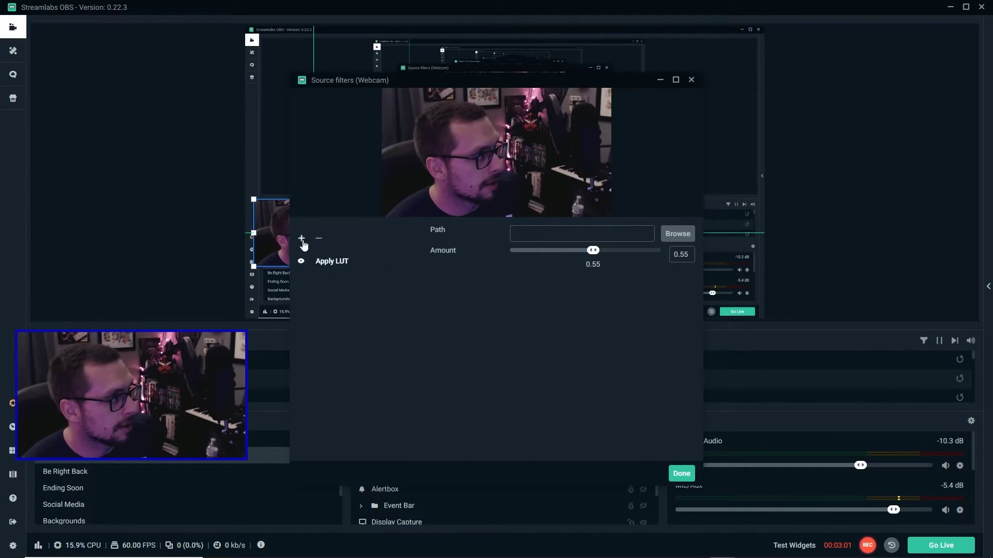
click(302, 238)
click(417, 221)
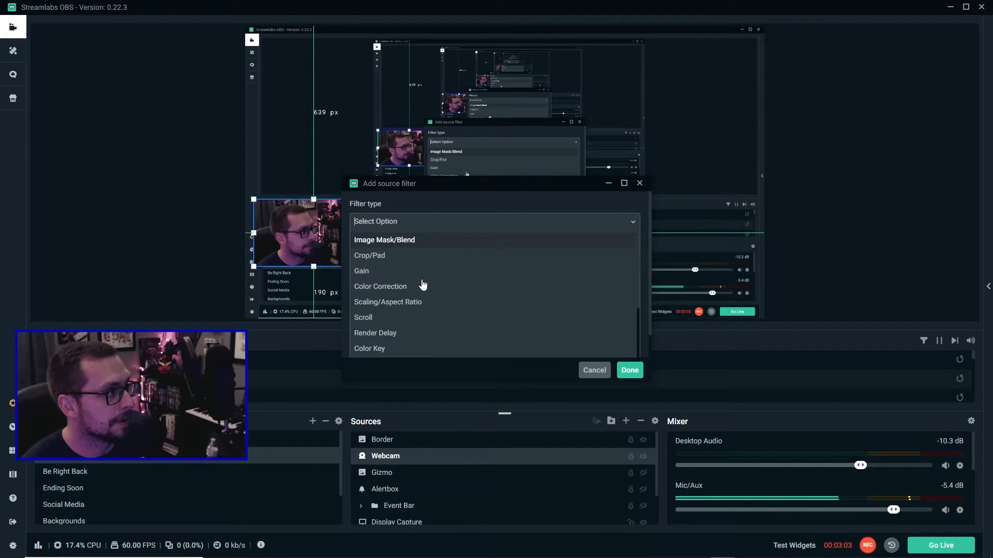
scroll(416, 284, down, 1)
scroll(410, 286, down, 3)
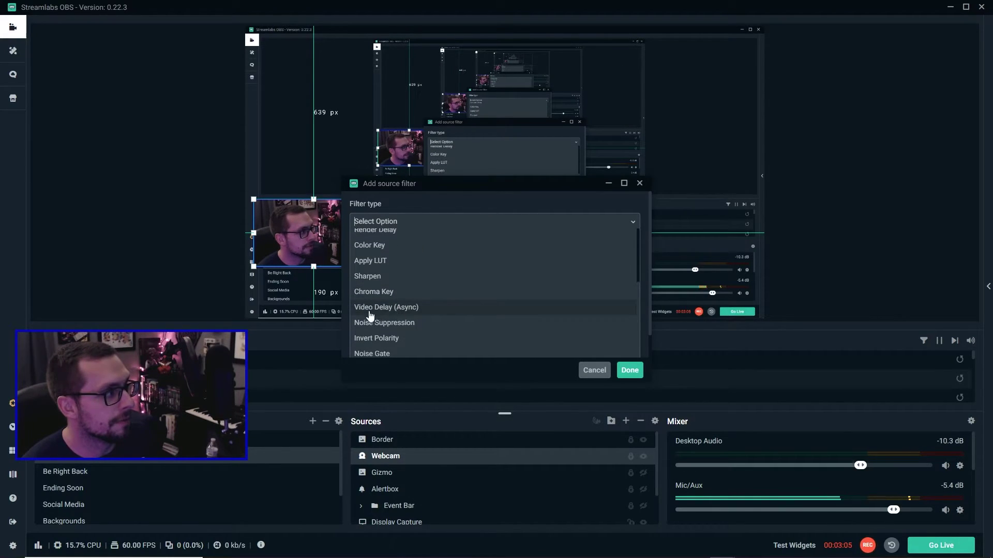
click(371, 309)
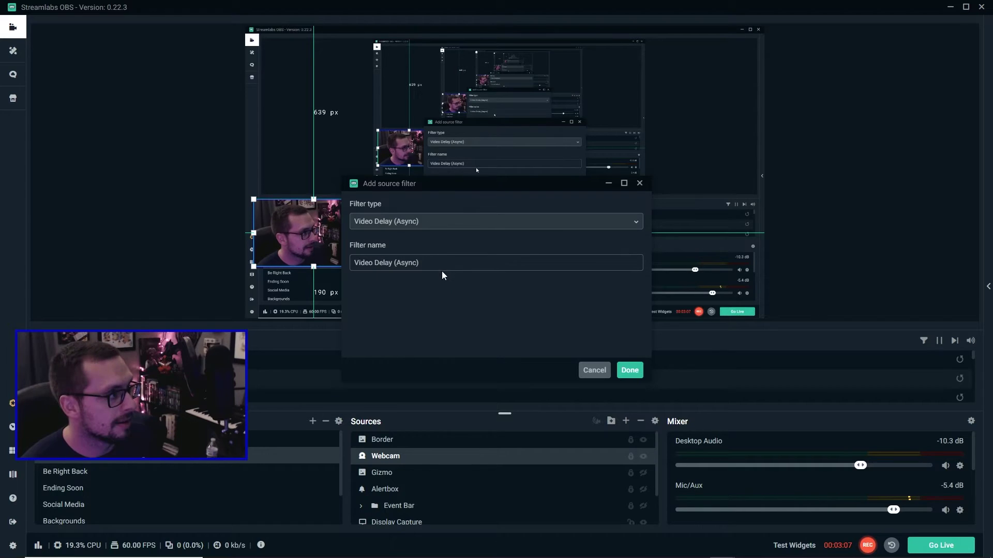
click(629, 369)
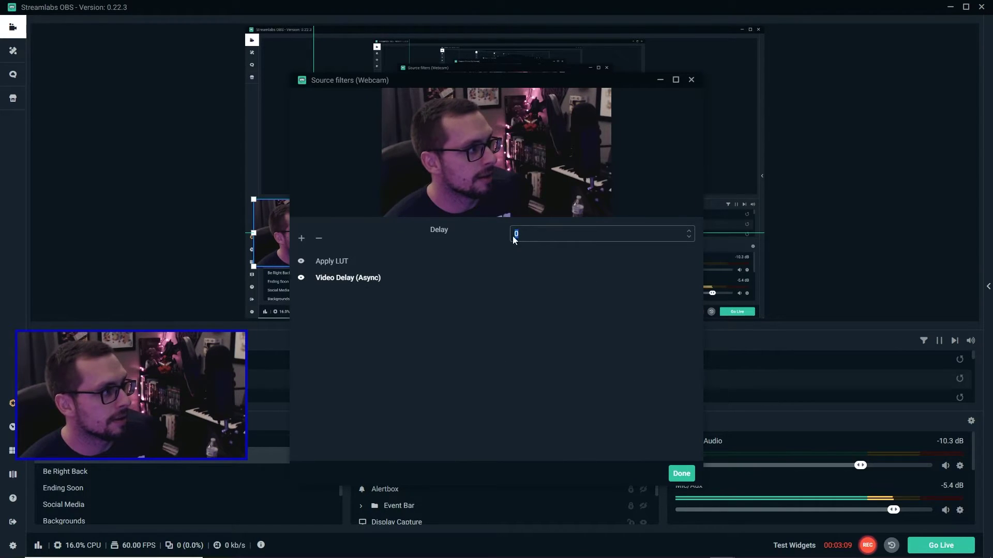
text(4)
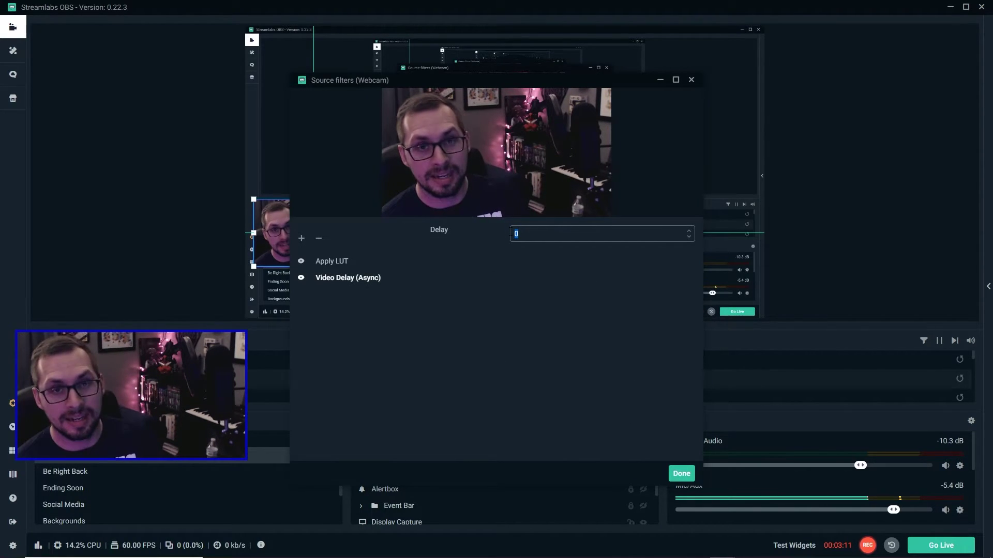
text(00)
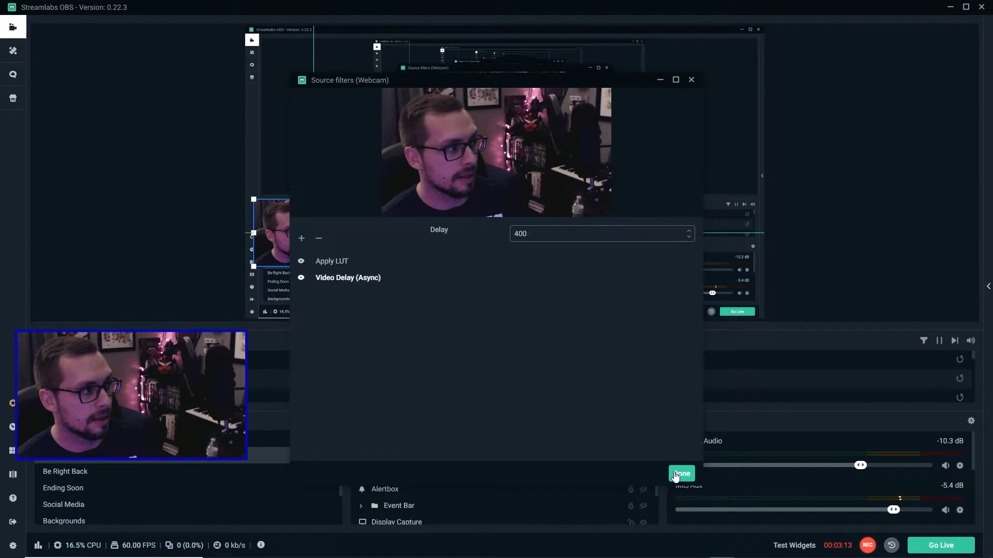
click(679, 473)
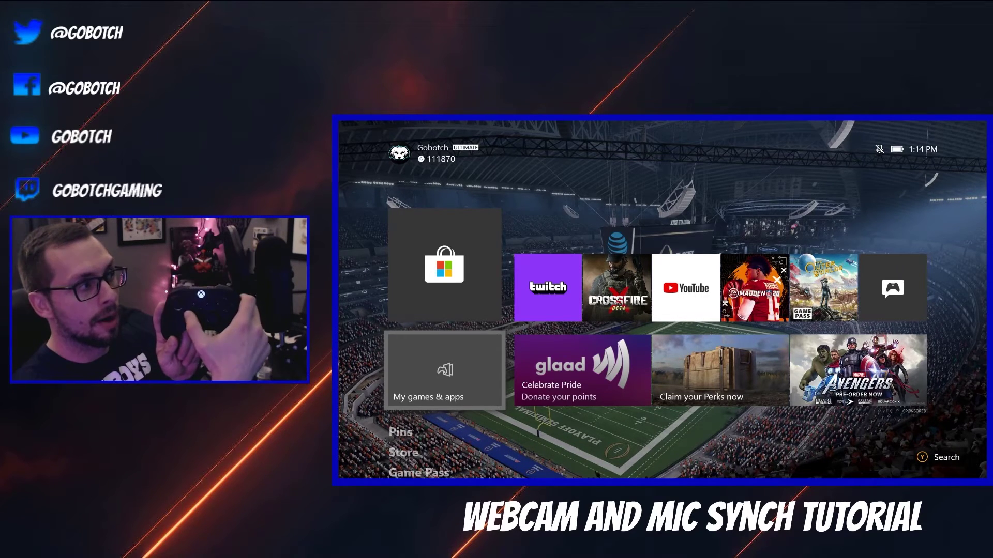
key(Up)
key(Right)
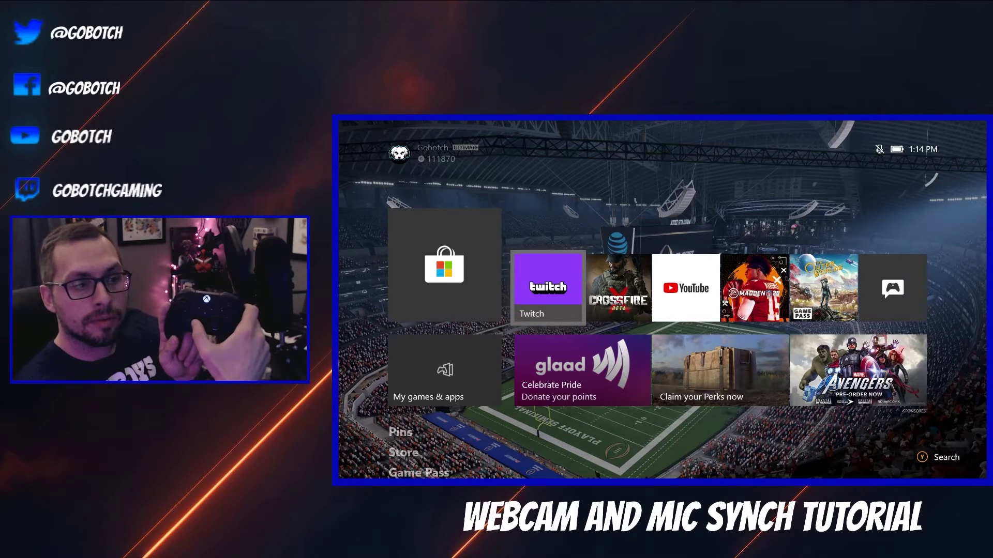
key(Right)
key(Right)
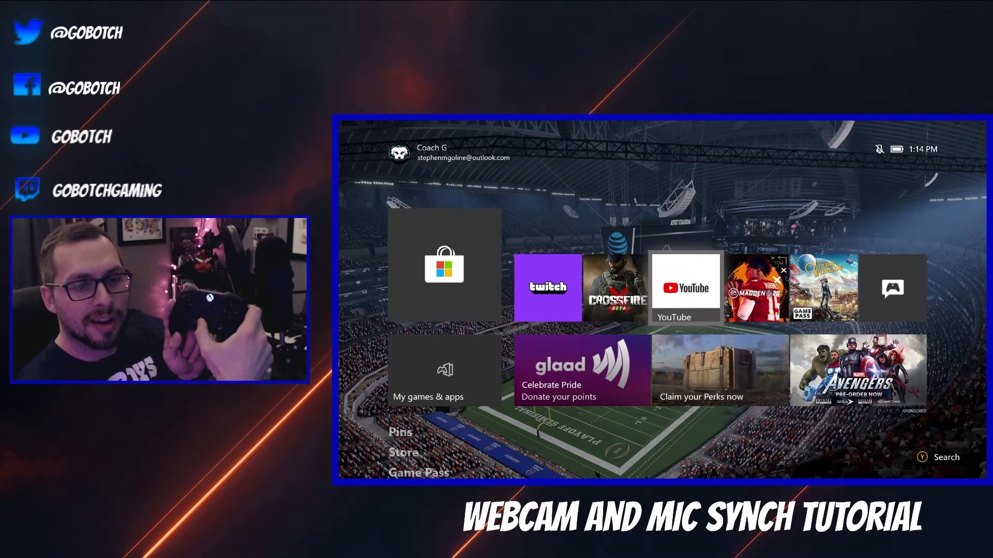
key(Right)
key(Down)
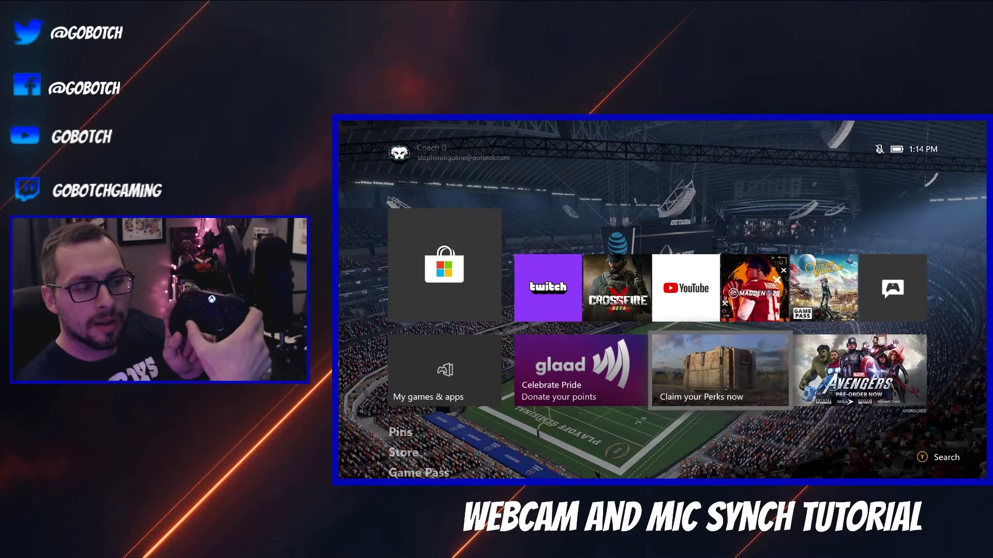
key(Left)
key(Left)
key(Up)
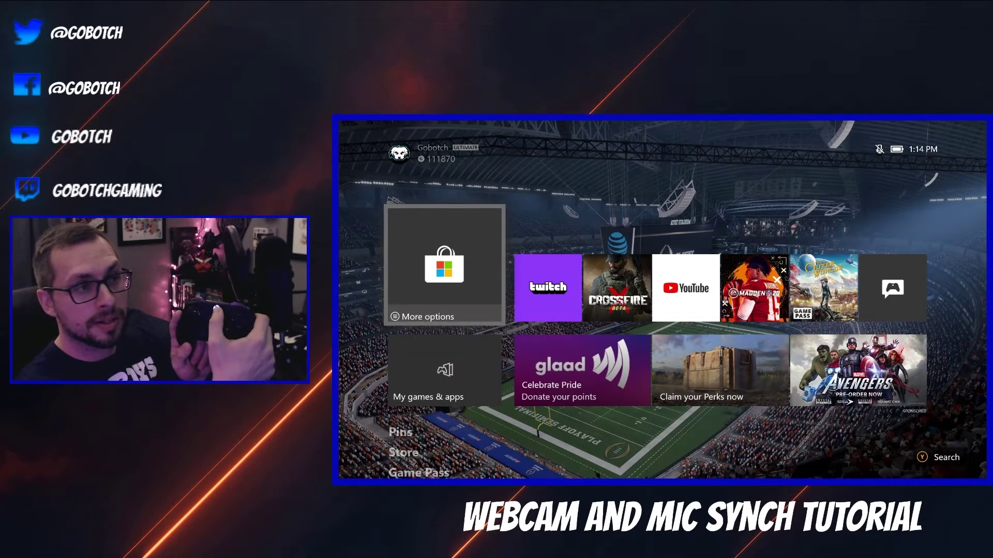
key(super)
key(Escape)
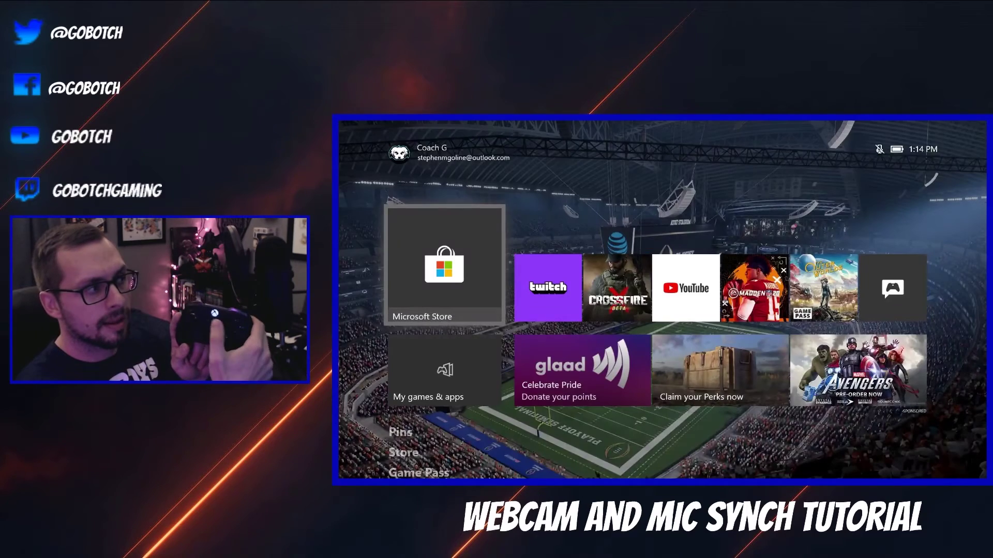
key(super)
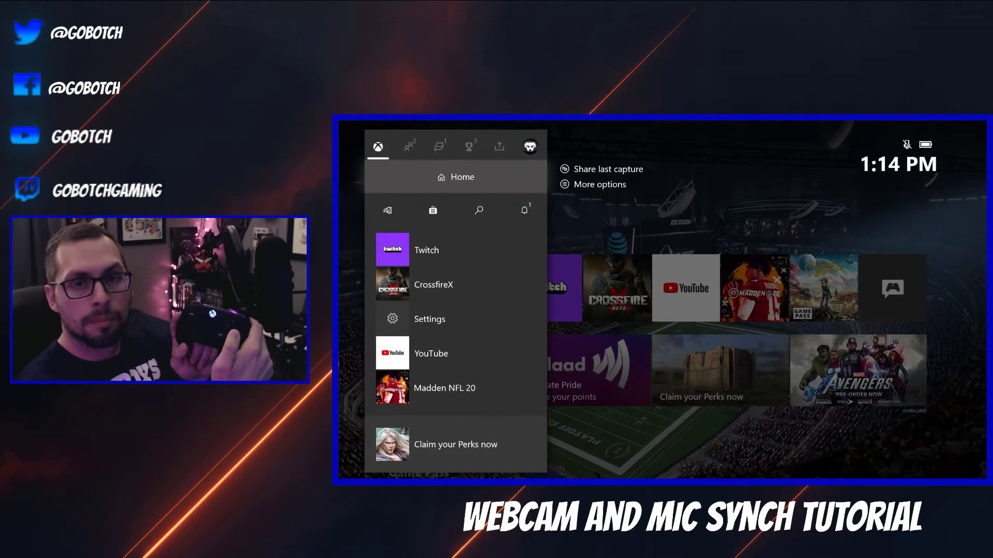
key(Escape)
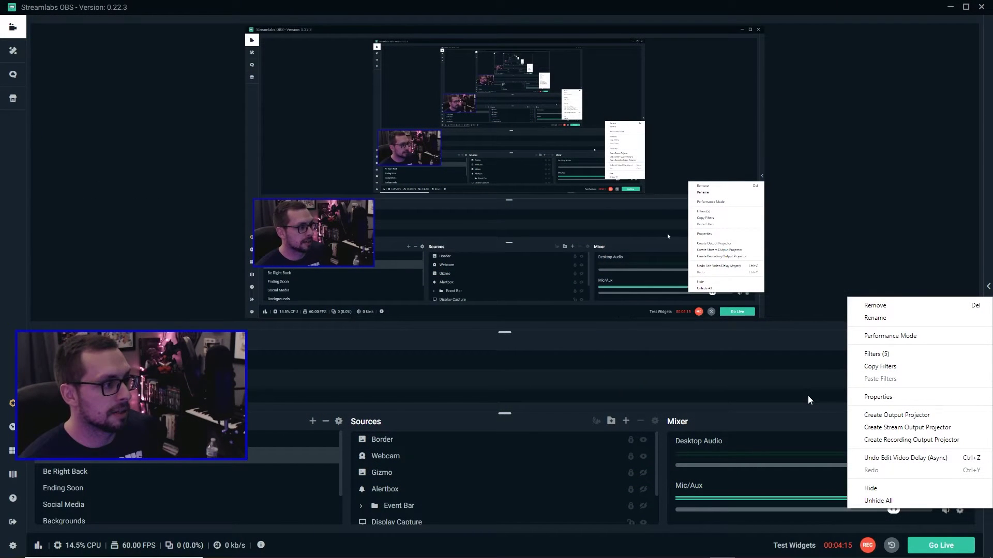
- Review the Mic/Aux input properties without changing them
click(808, 400)
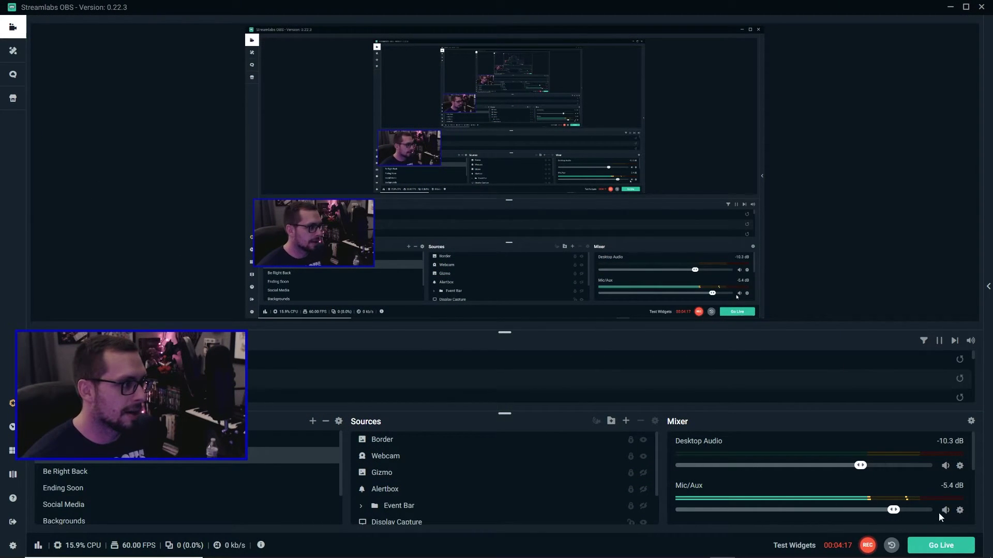
click(960, 511)
click(887, 395)
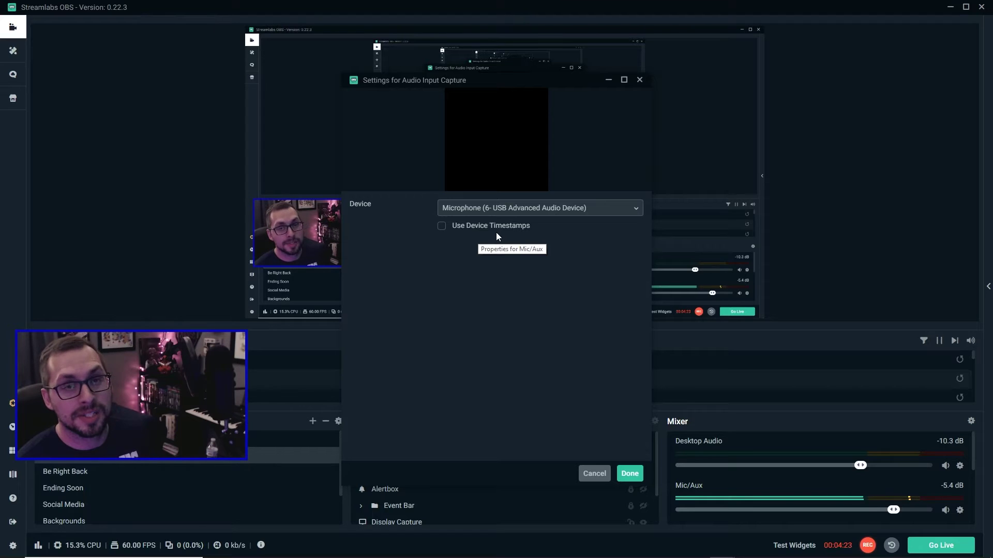
click(628, 473)
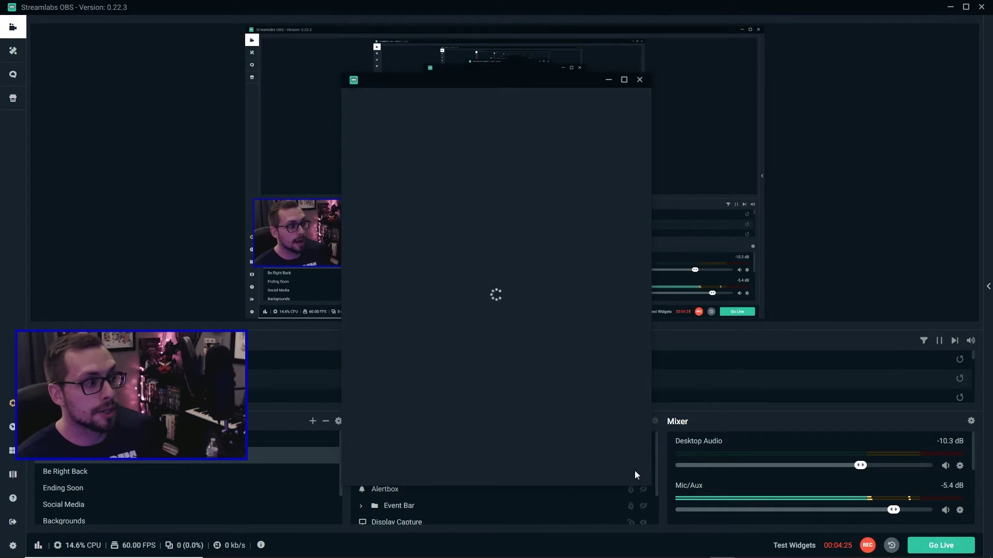
- Confirm the Webcam's Video Delay (Async) filter shows a 400 ms delay
right_click(400, 458)
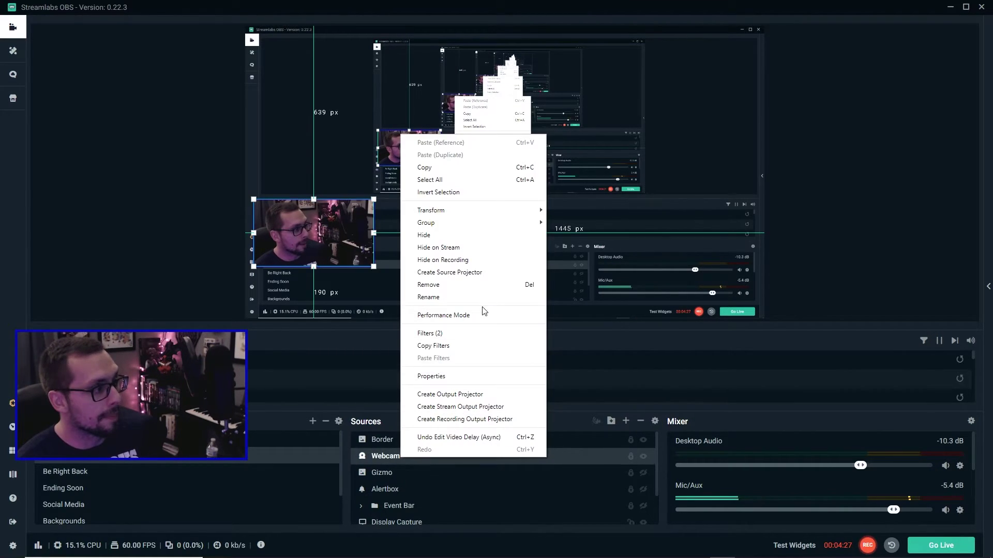
click(439, 332)
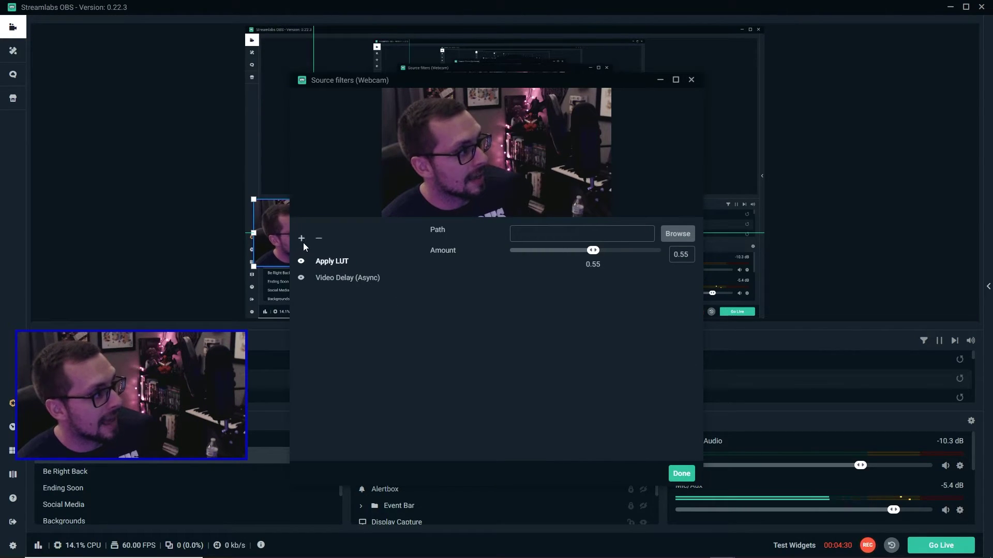
click(334, 282)
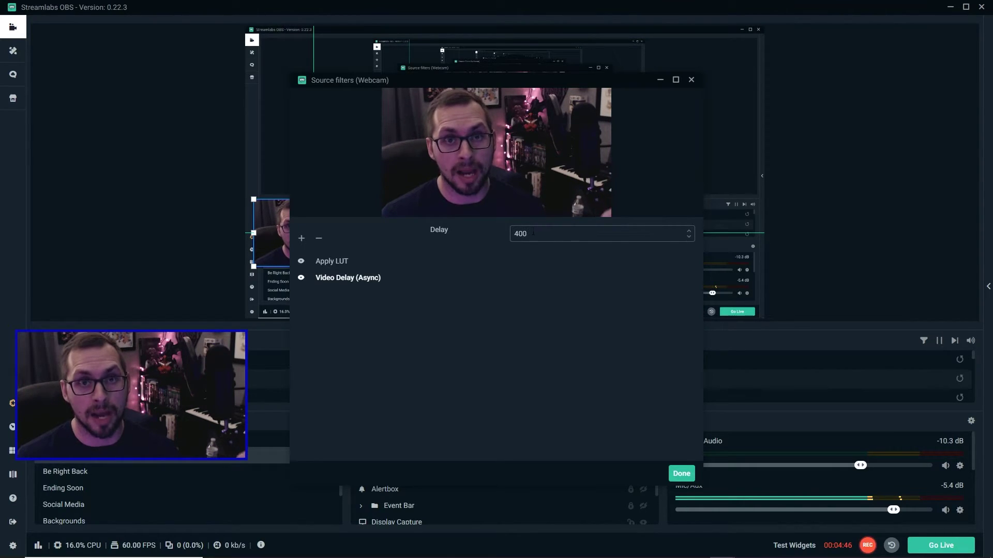
drag(531, 233, 514, 234)
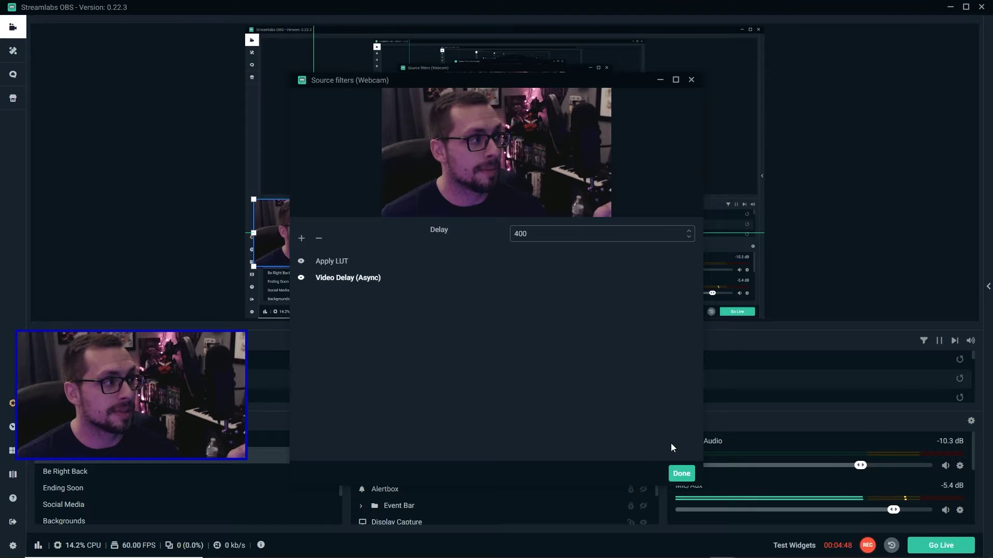
click(680, 473)
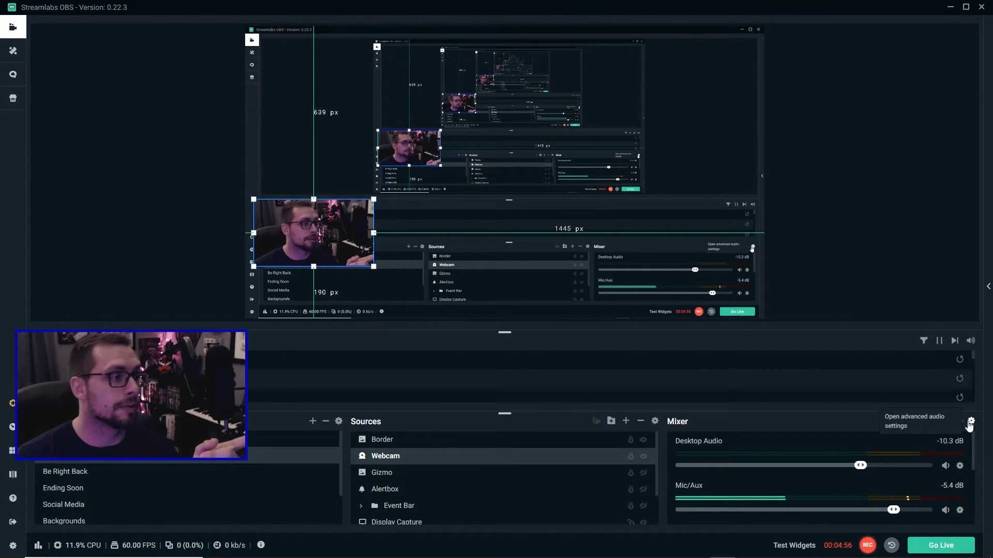
click(970, 422)
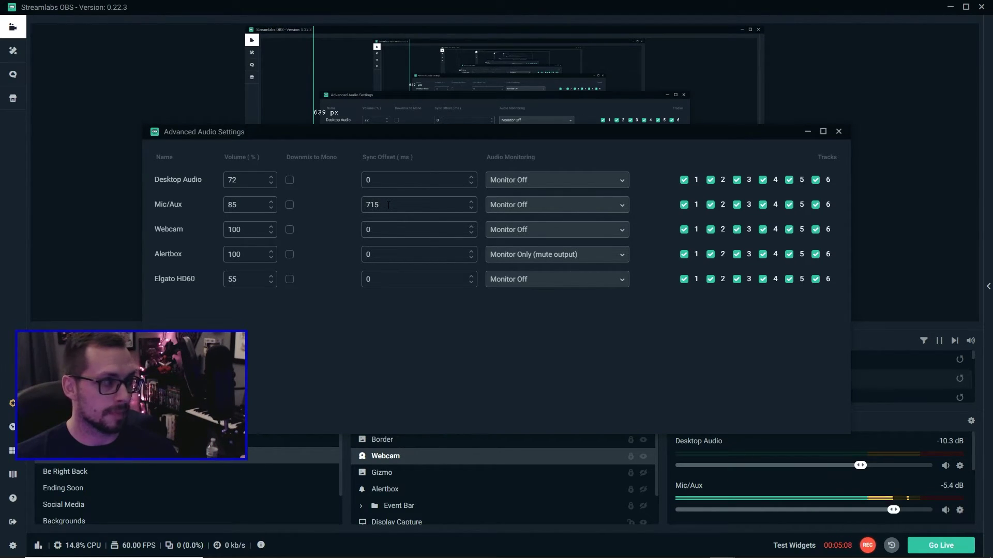
click(838, 131)
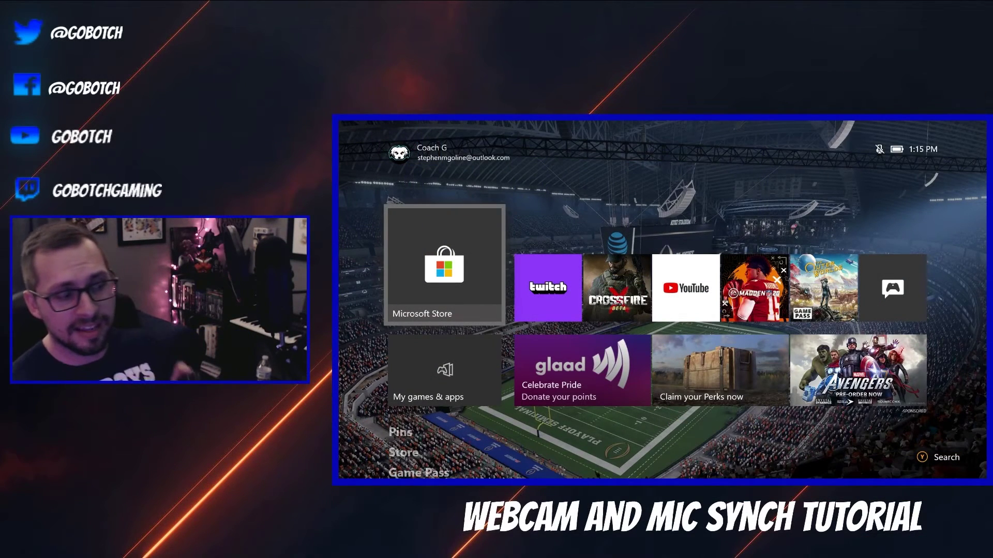
key(Down)
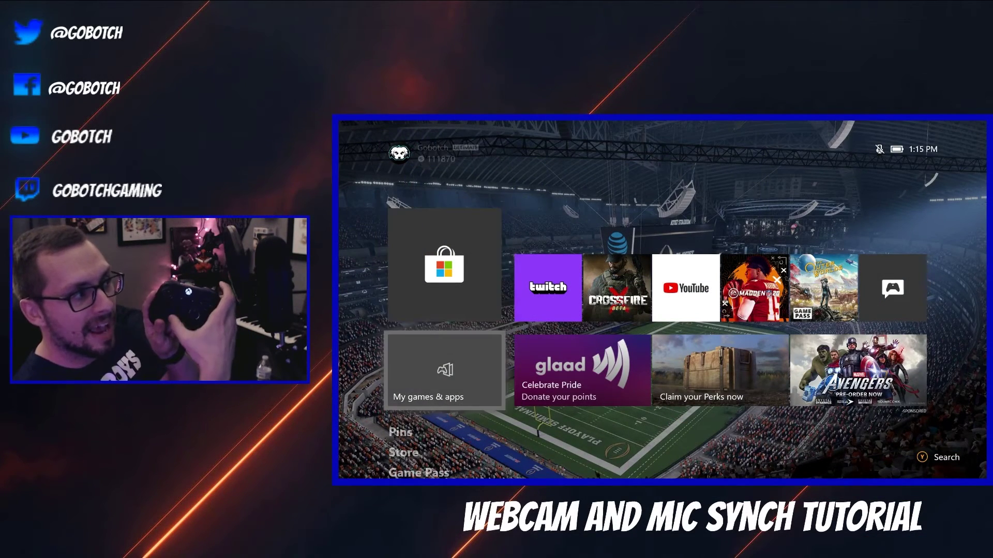
key(Right)
key(Right)
key(Right)
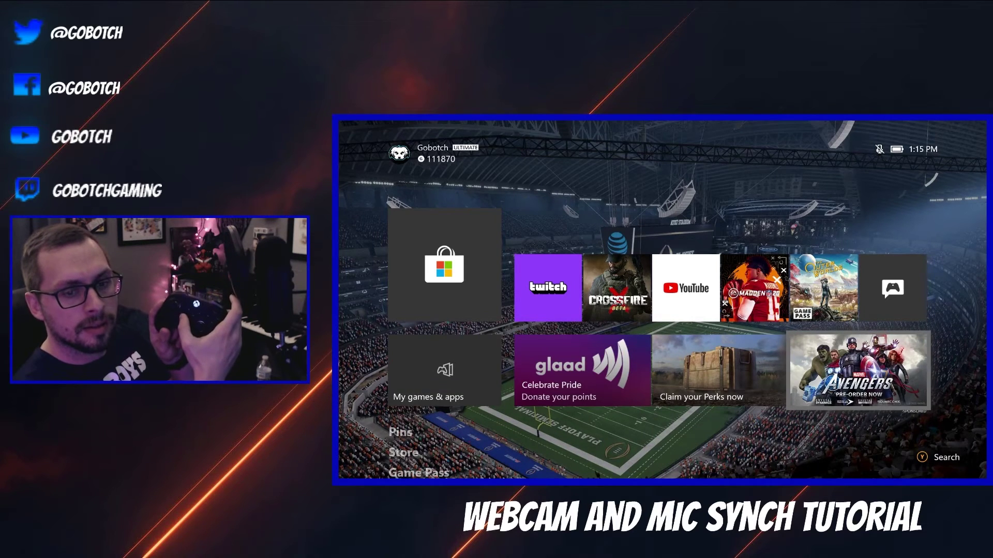
key(Up)
key(Left)
key(Left)
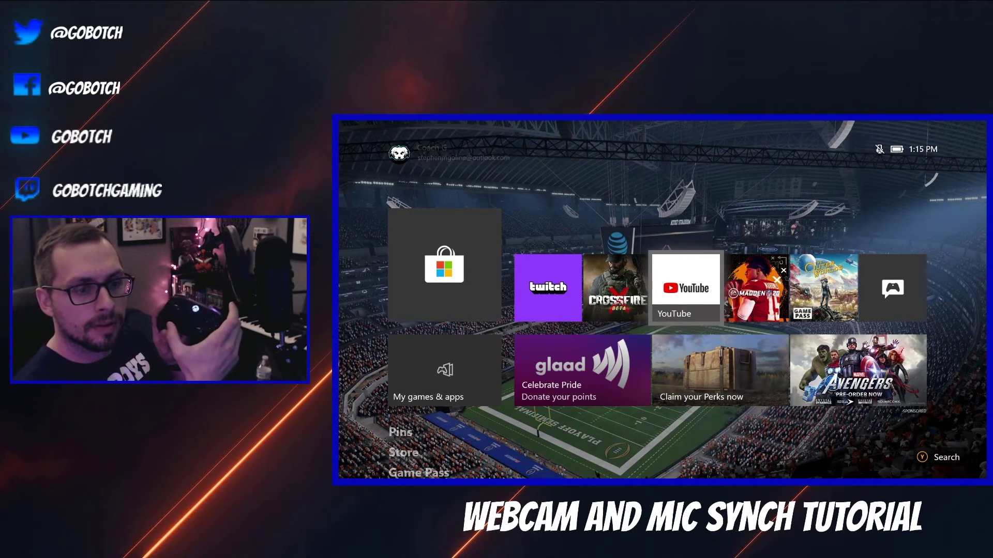
key(Left)
key(Left)
key(Left)
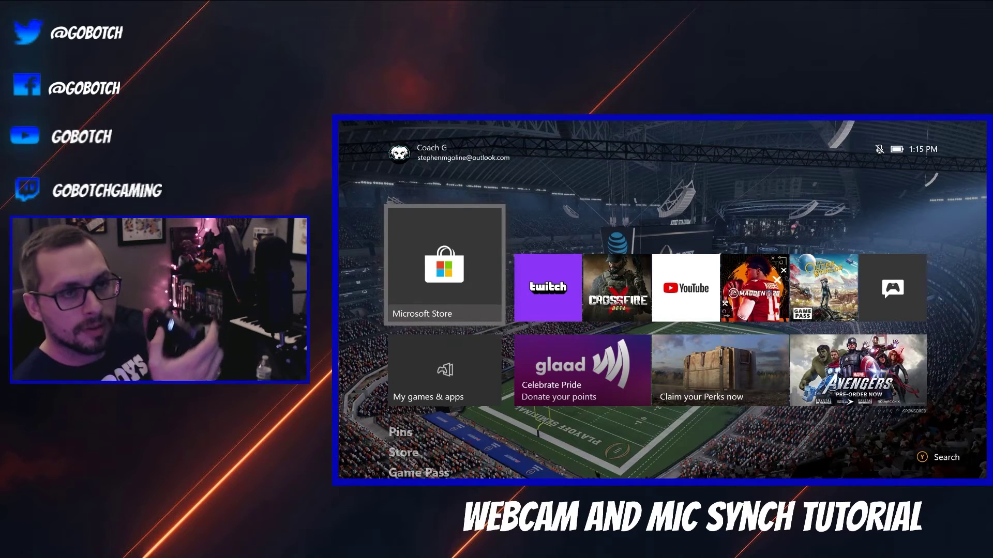